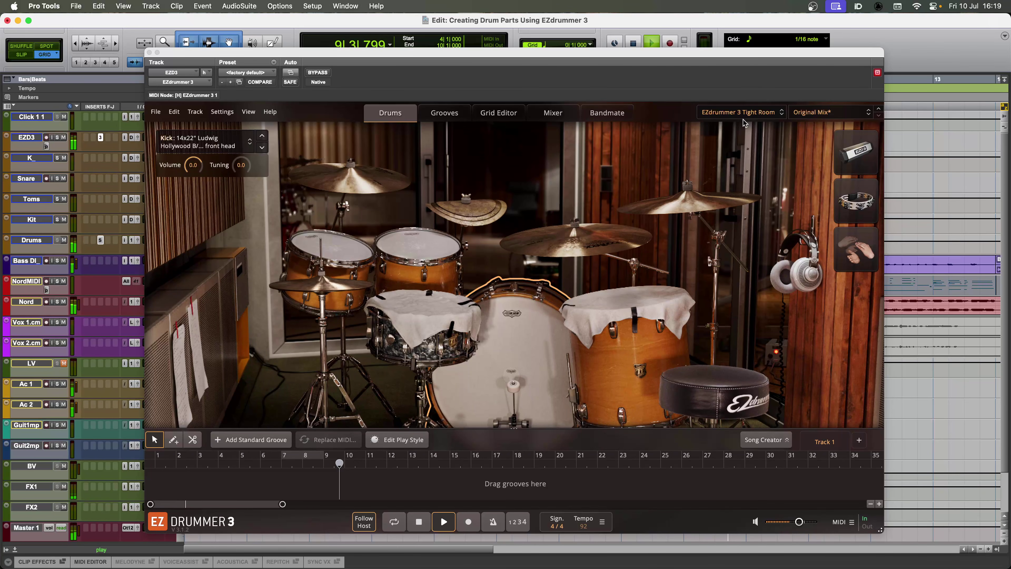
key("space")
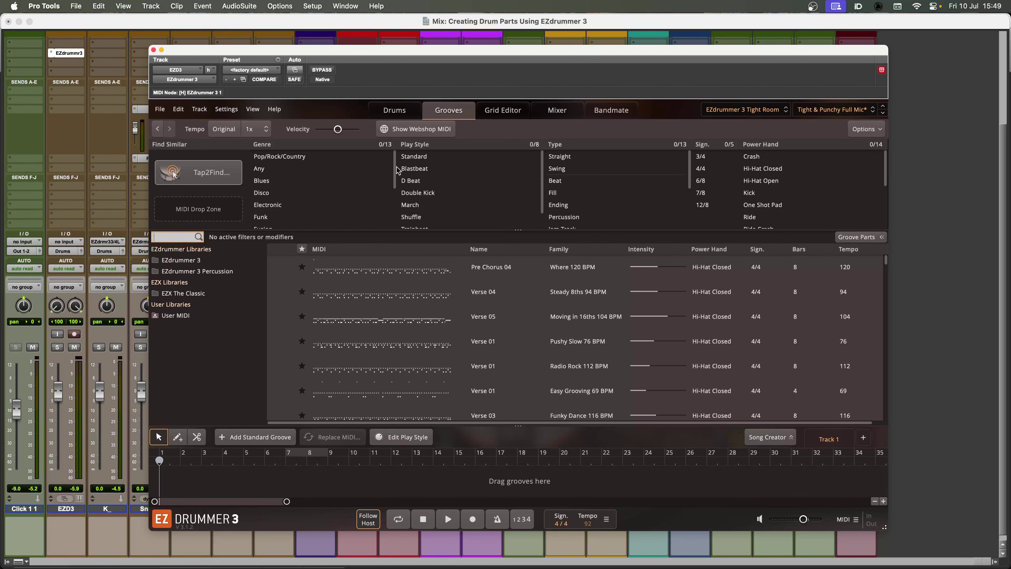
Filter the grooves by genre Fusion, play style Standard, type Straight and power hand Hi-Hat Closed
scroll(397, 170, "down", 4)
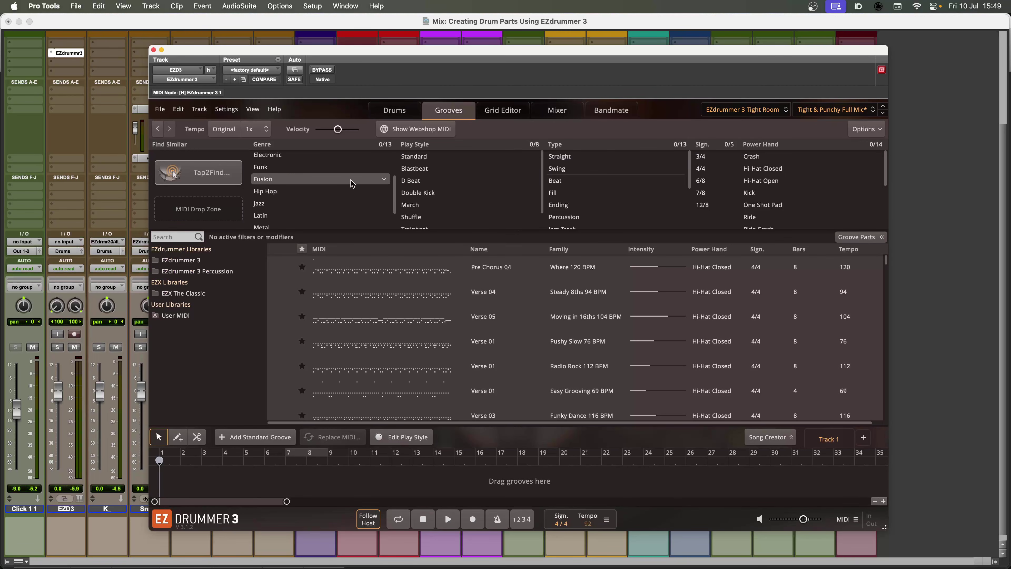
left_click(378, 179)
left_click(422, 156)
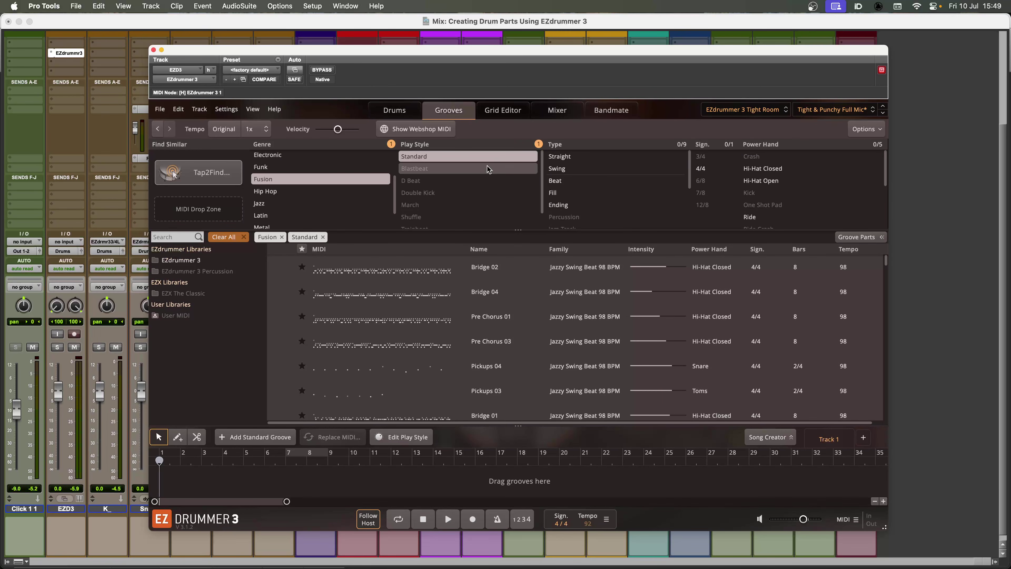
left_click(580, 159)
left_click(762, 168)
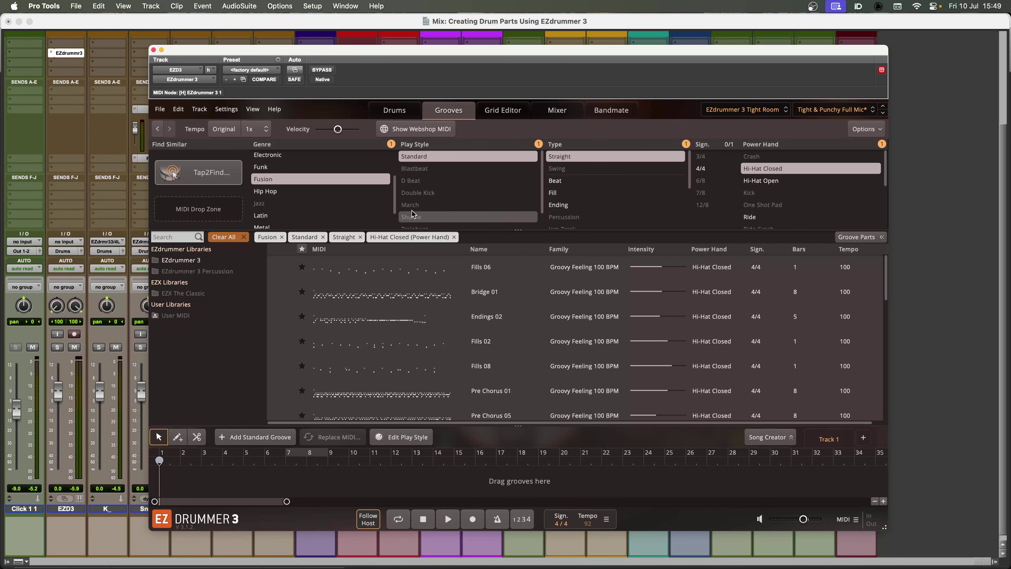
Remove the Fusion, Standard, Straight and Hi-Hat Closed filters from the groove browser
left_click(281, 237)
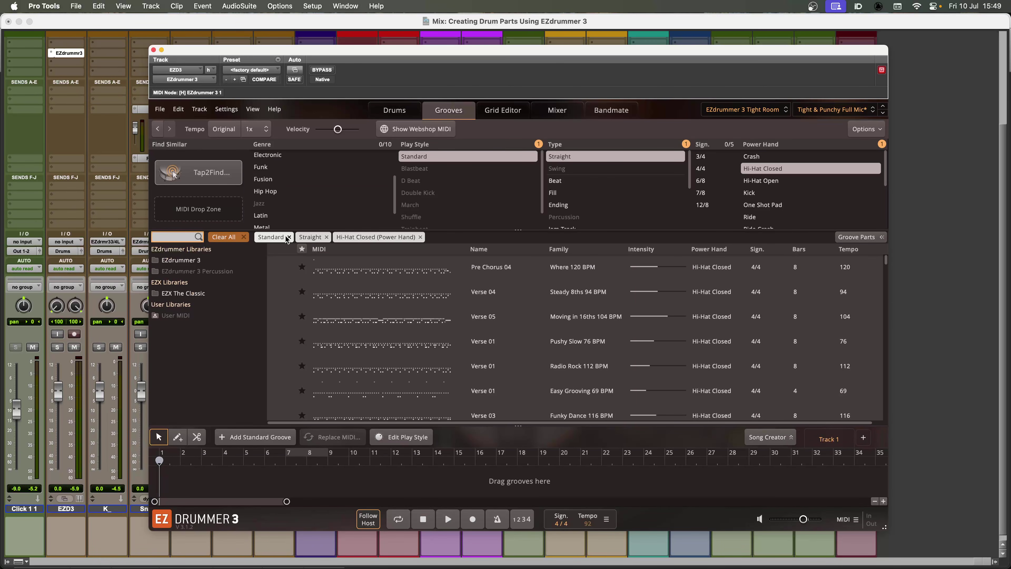
left_click(289, 237)
left_click(286, 237)
left_click(341, 237)
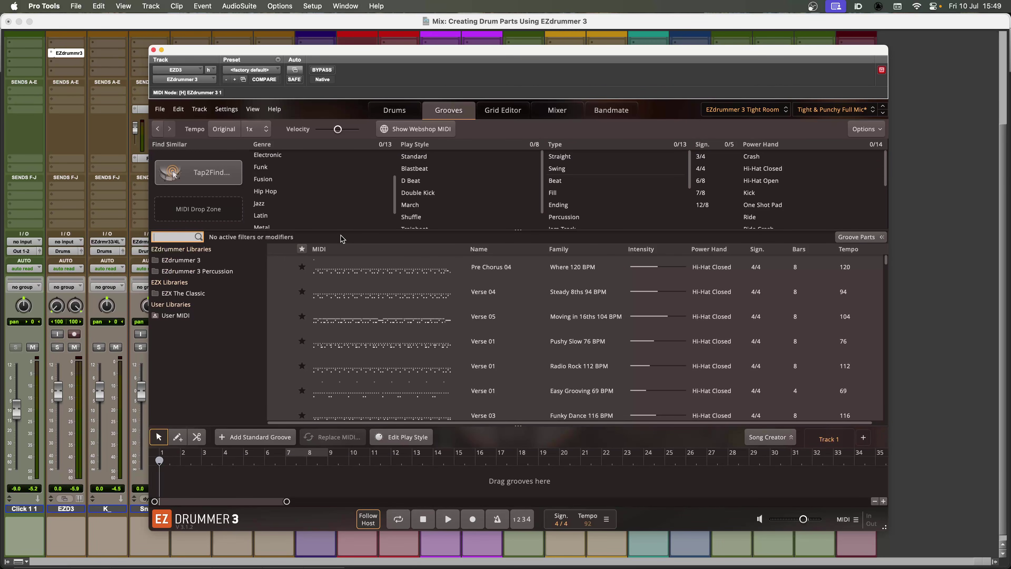
Add two kick hits to the Tap2Find pattern, stop its playback and search the browser for similar grooves
left_click(201, 181)
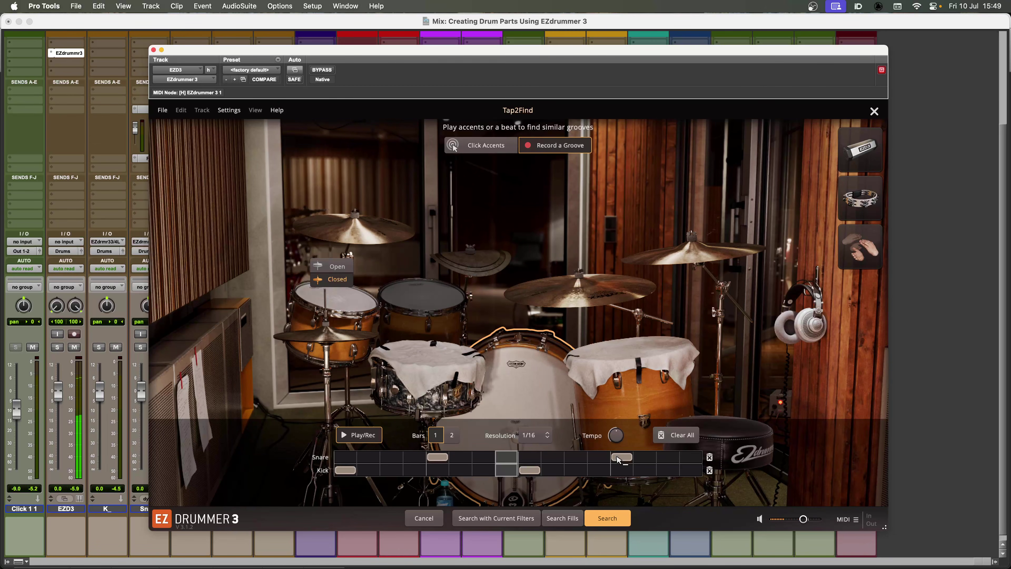
left_click(391, 472)
left_click(461, 471)
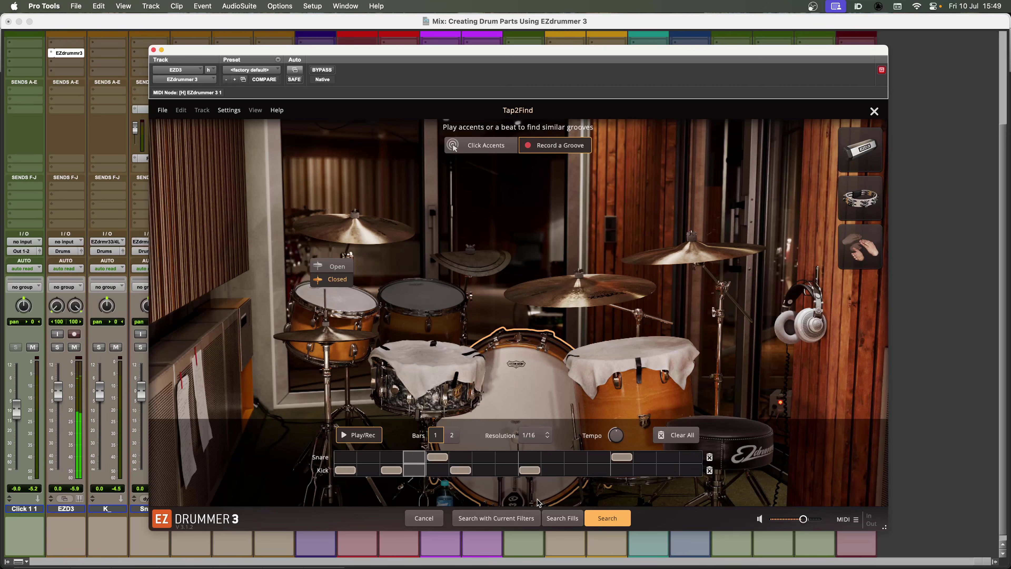
left_click(366, 435)
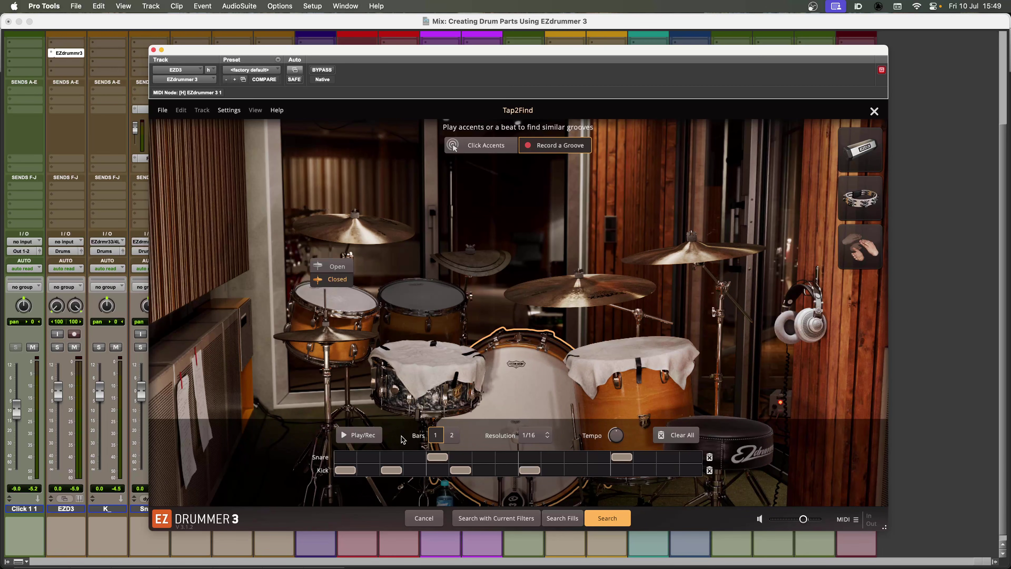
left_click(603, 519)
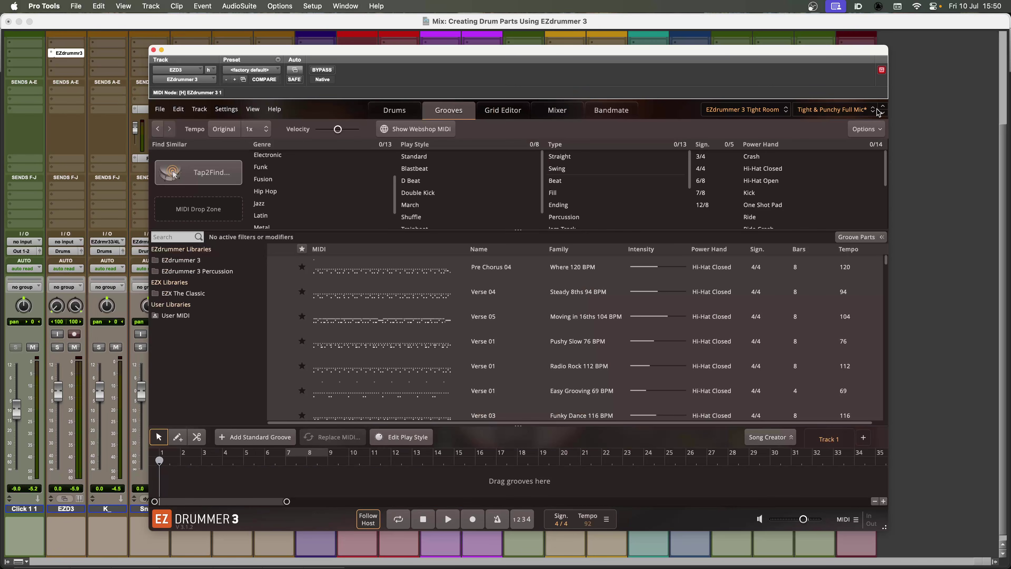
Load "Keys Closer to To The Sun 92 BPM.wav" into Bandmate and play the generated drum groove
left_click(612, 110)
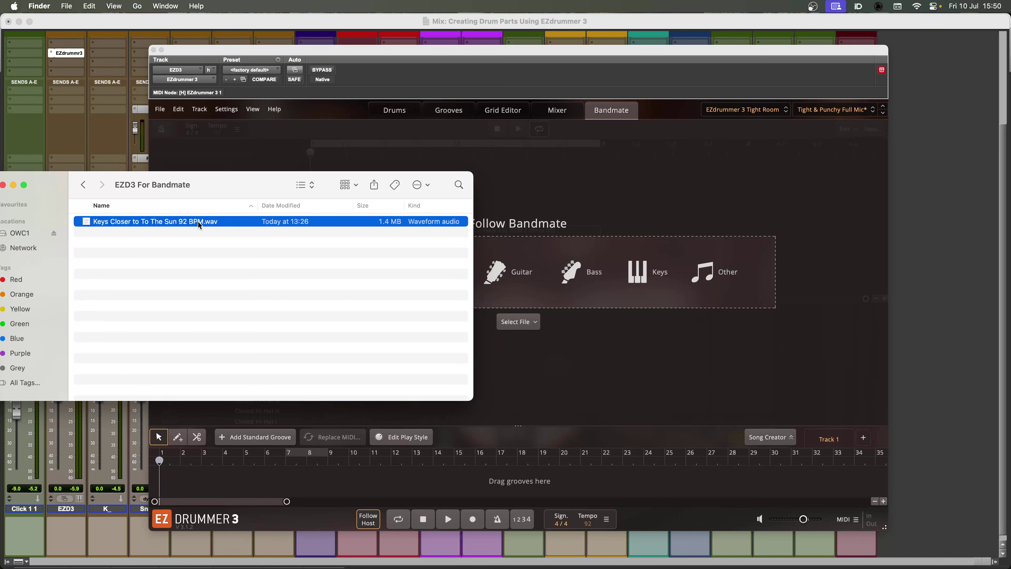
left_click_drag(198, 222, 671, 274)
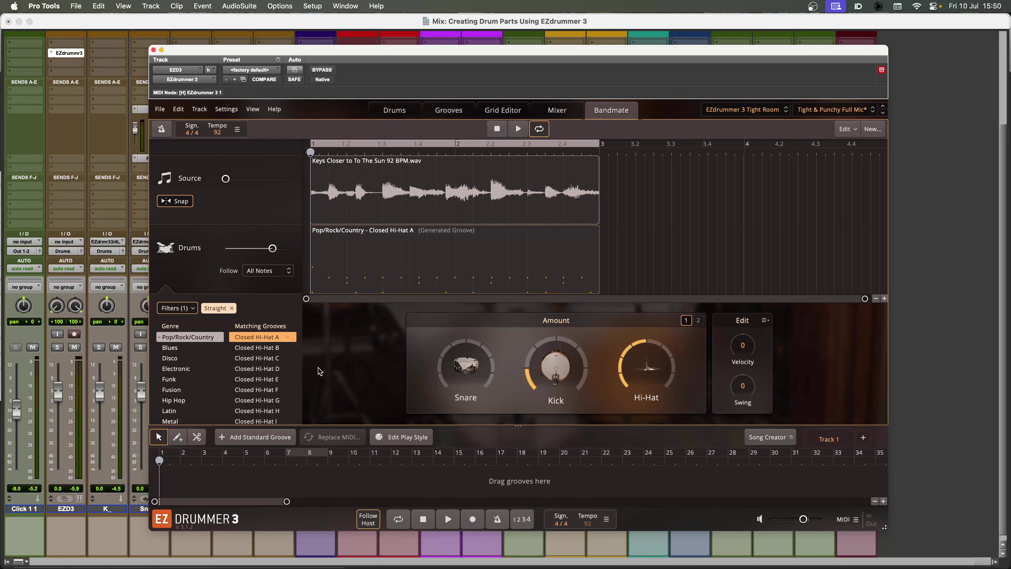
key("space")
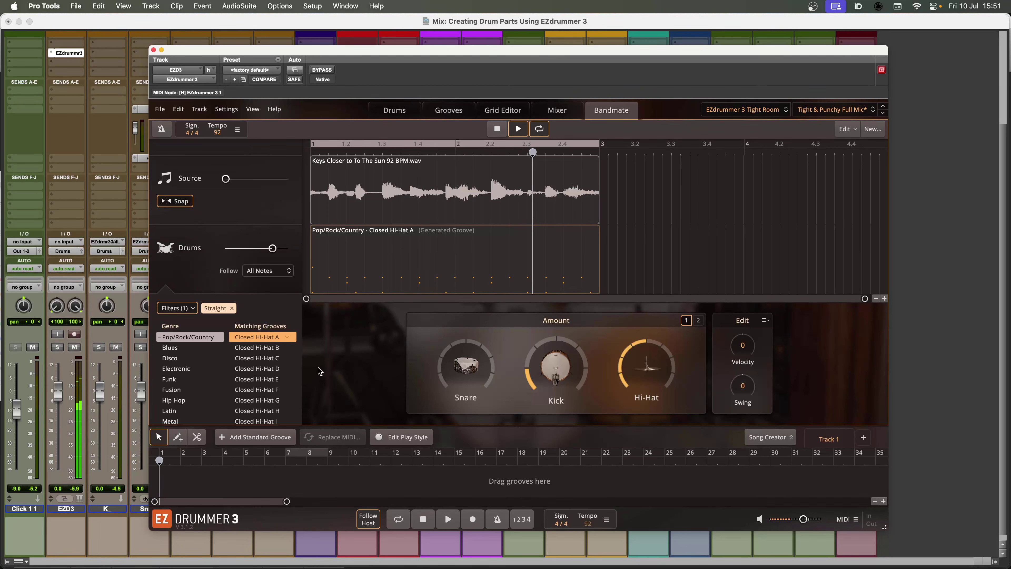
Audition the Pop/Rock/Country matching grooves Closed Hi-Hat B and C, and settle on Closed Hi-Hat B
left_click(272, 350)
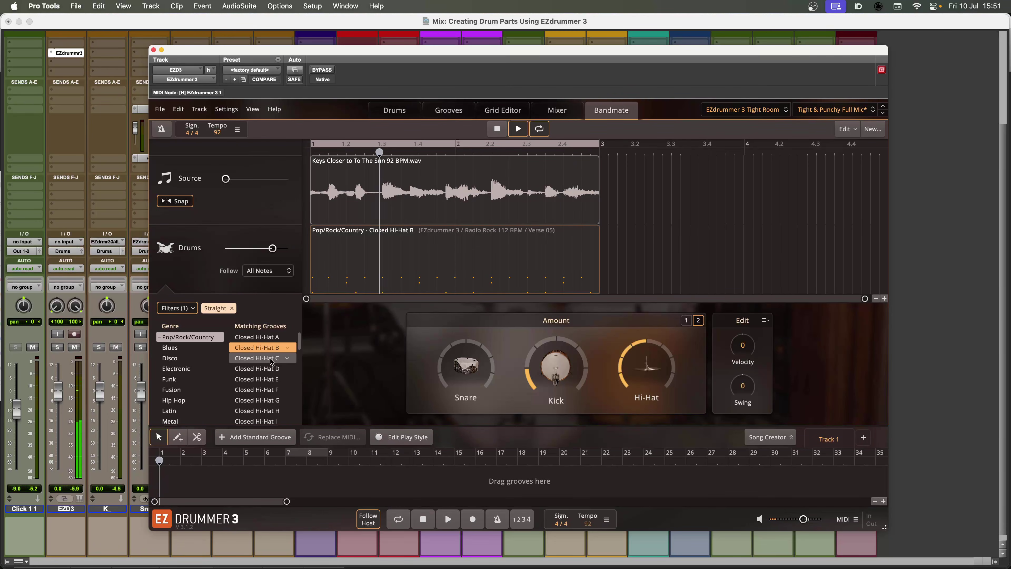
left_click(272, 361)
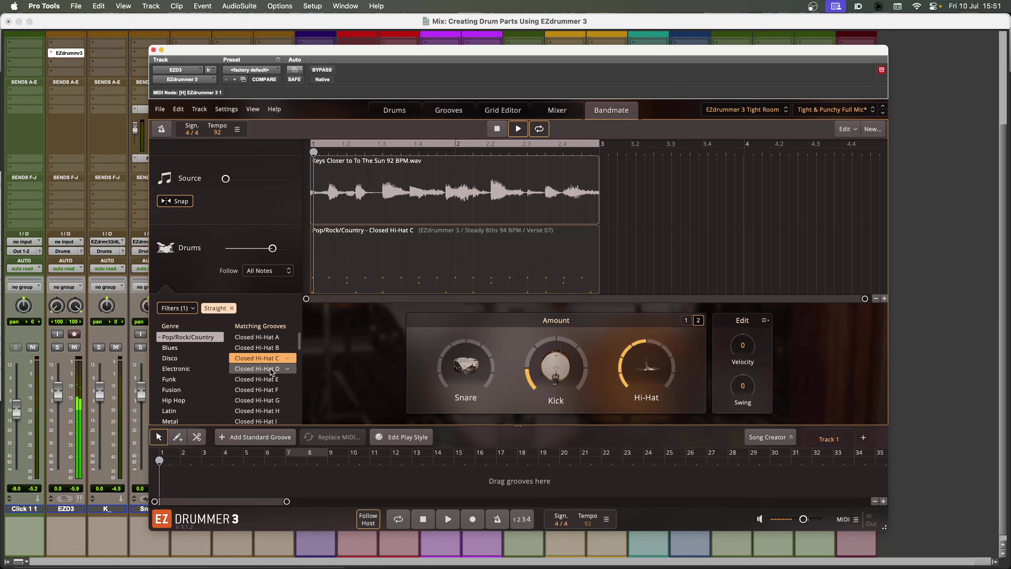
key("space")
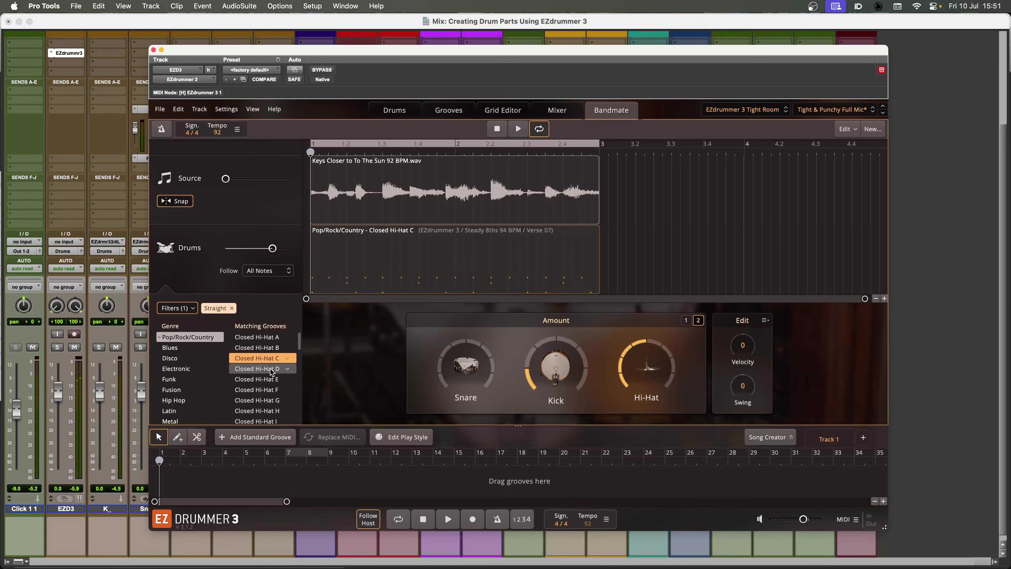
key("Up")
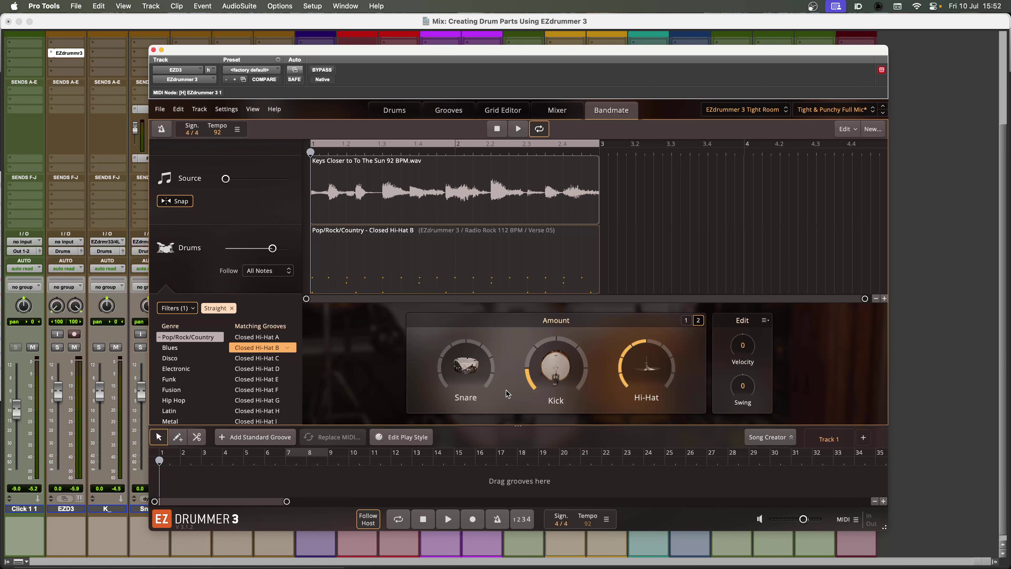
Raise the snare and hi-hat amounts of the Closed Hi-Hat B groove while it plays
key("space")
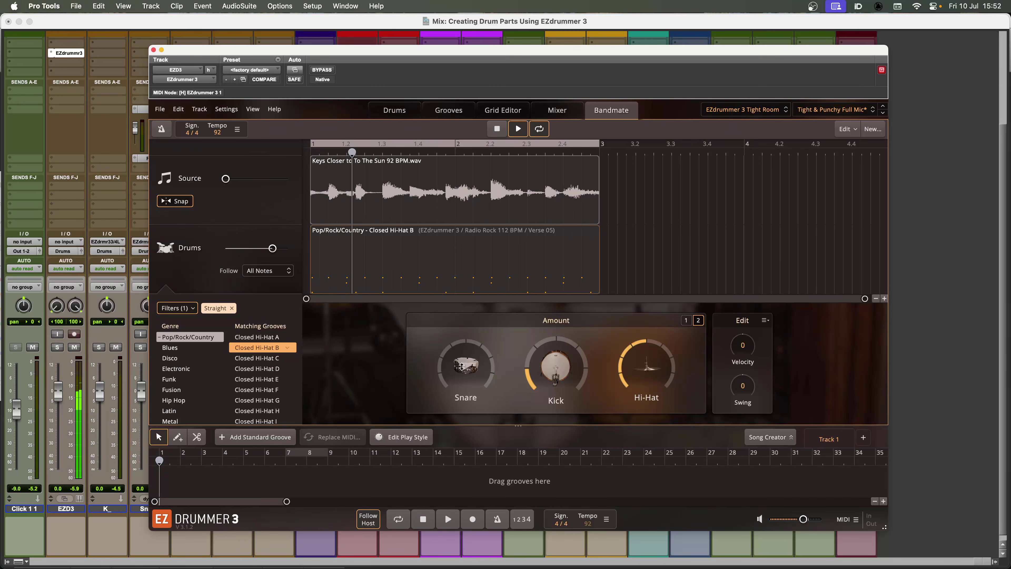
left_click_drag(459, 322, 462, 144)
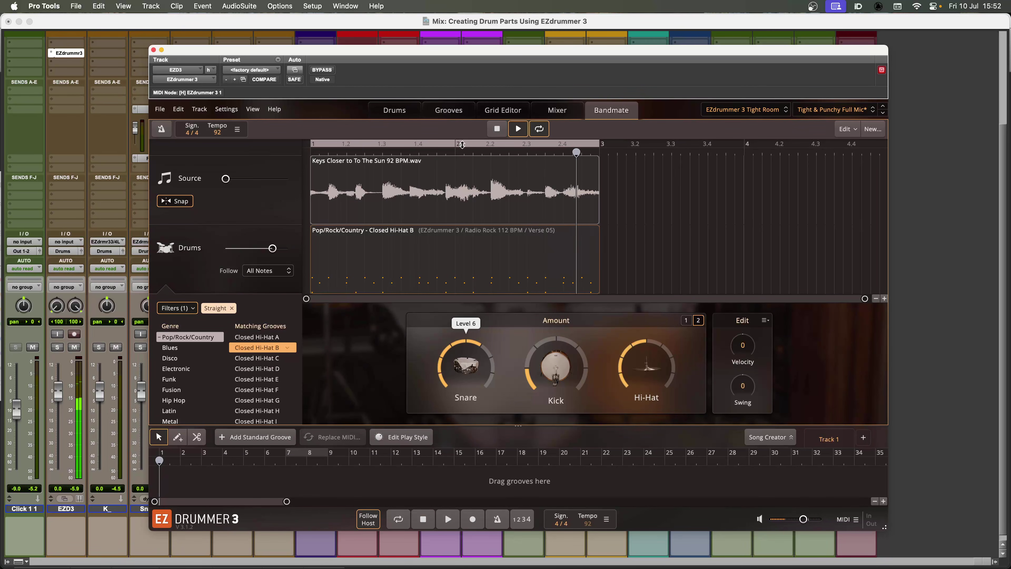
left_click_drag(462, 144, 465, 182)
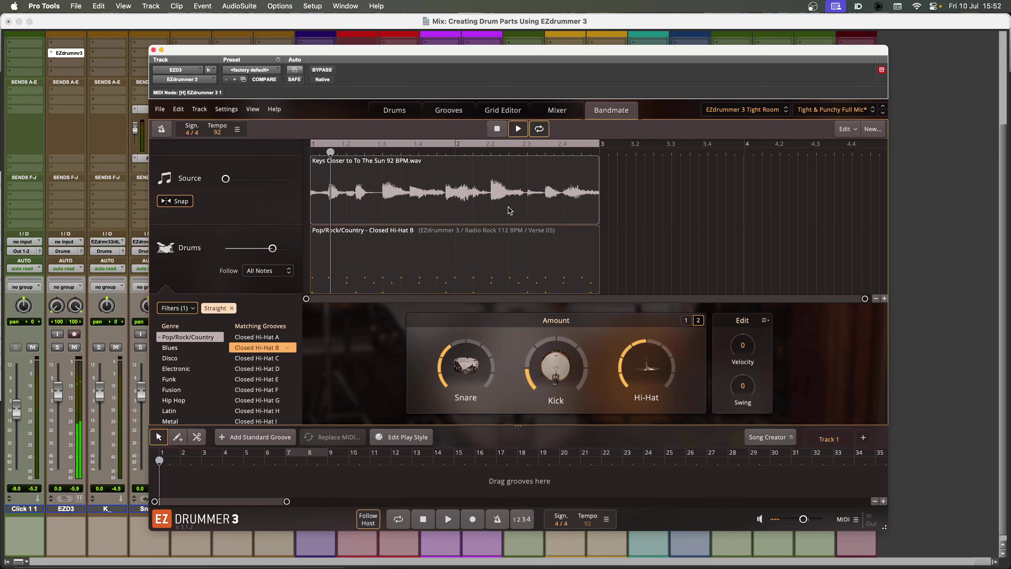
left_click_drag(642, 365, 645, 240)
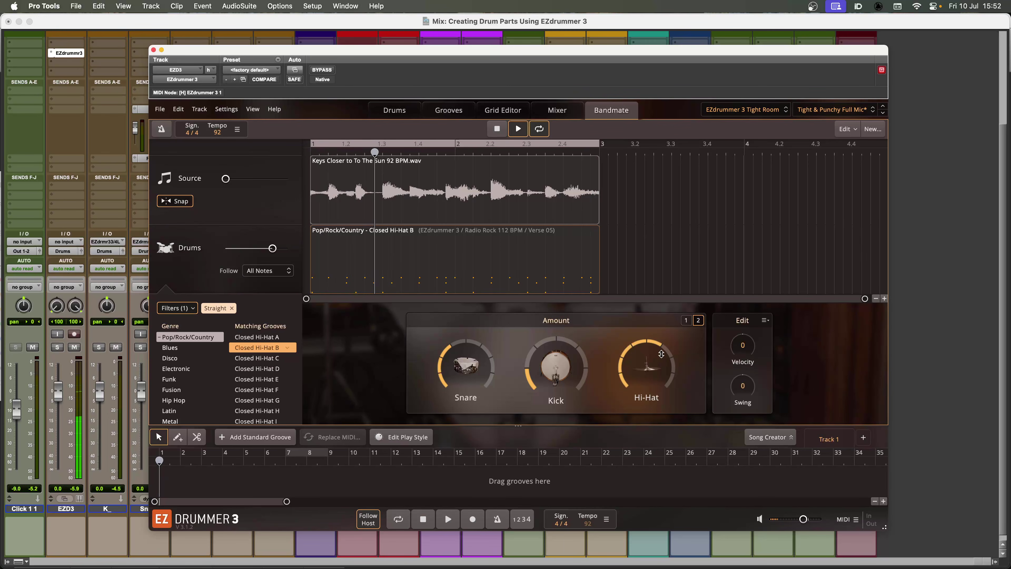
left_click_drag(658, 352, 660, 339)
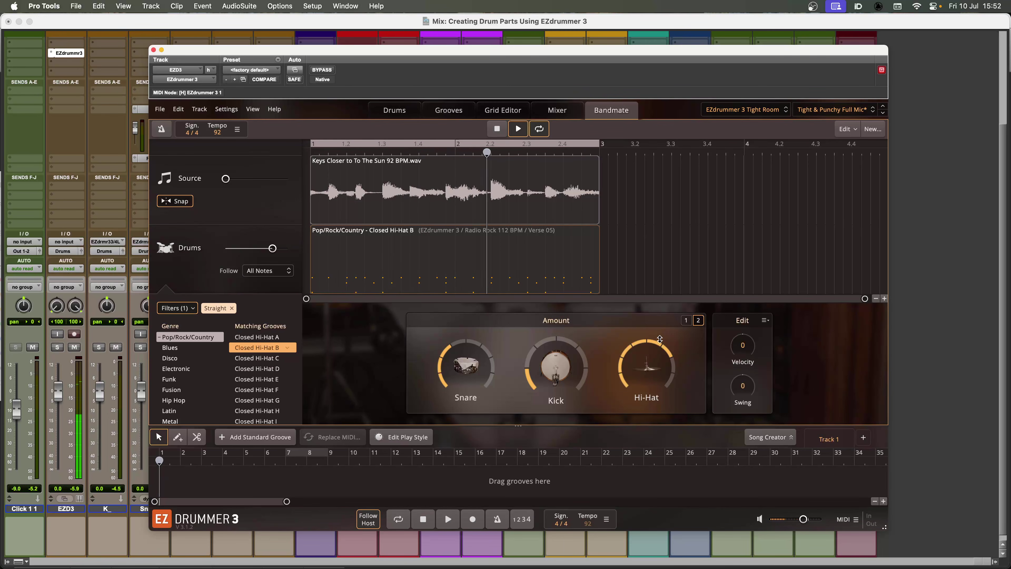
key("space")
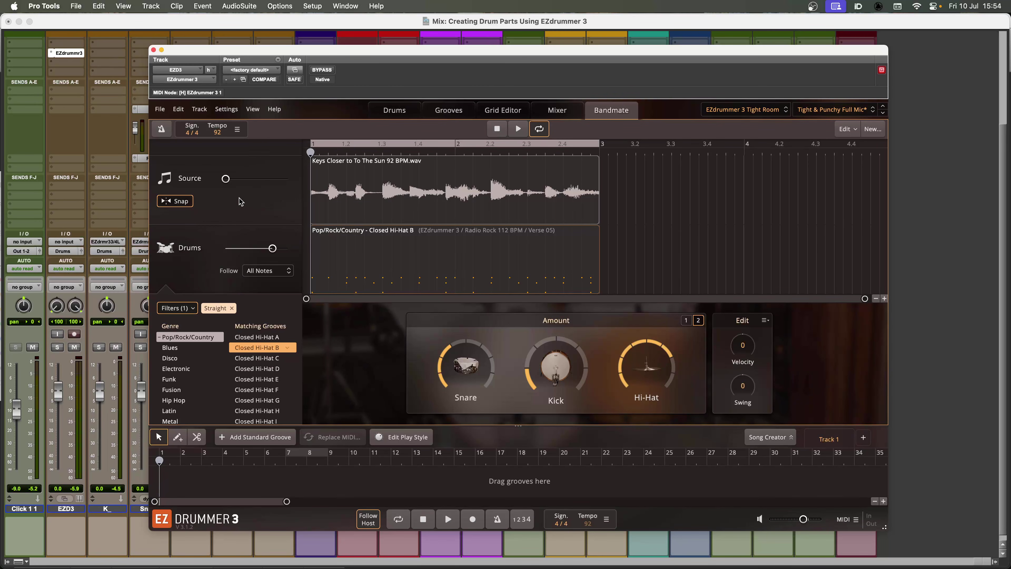
Raise the Bandmate source level during playback to hear the keys recording together with the drums
key("space")
left_click(250, 182)
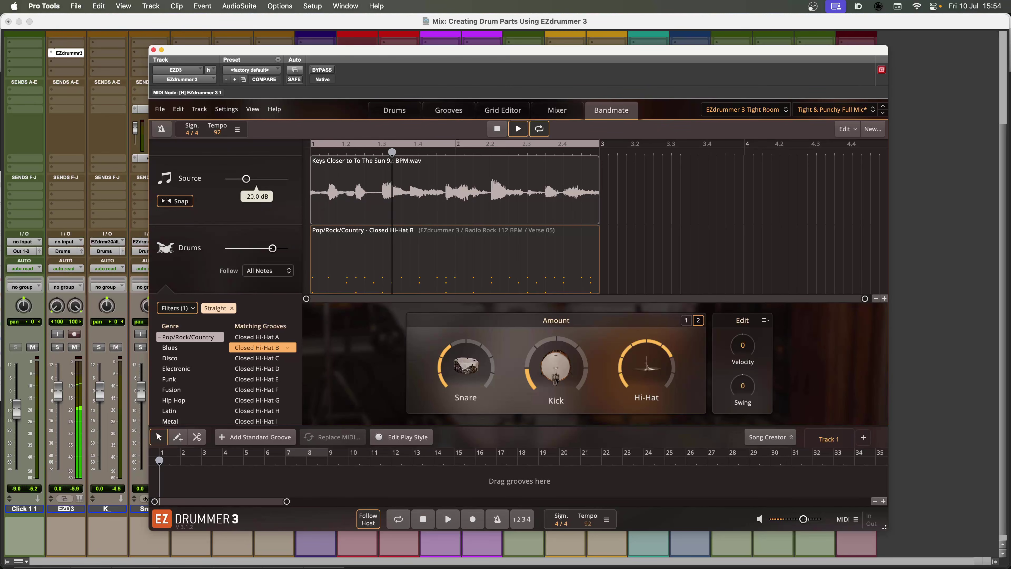
left_click_drag(249, 183, 256, 181)
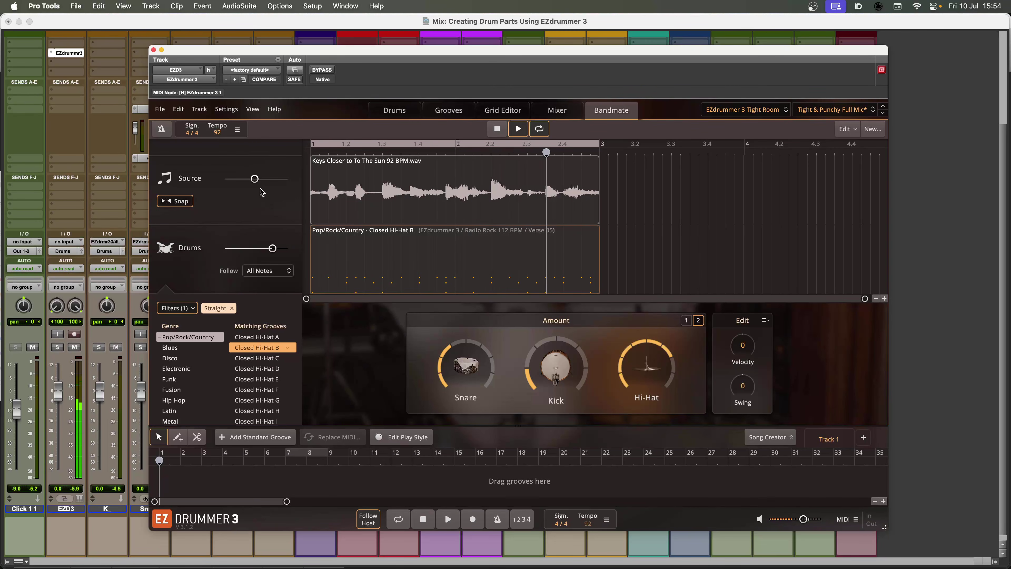
key("space")
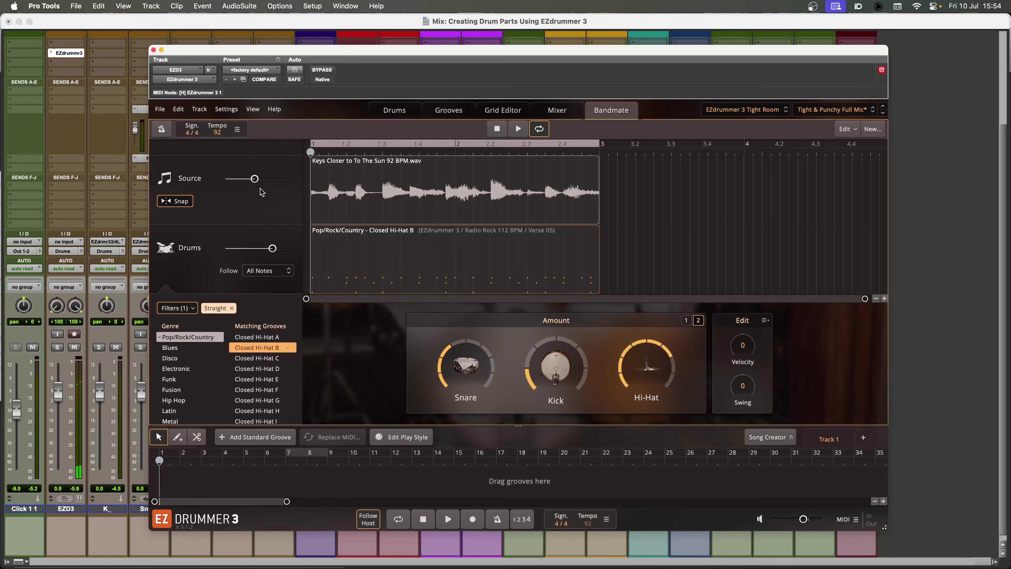
Place the Bandmate groove on the song track at bar 1
left_click_drag(396, 281, 162, 485)
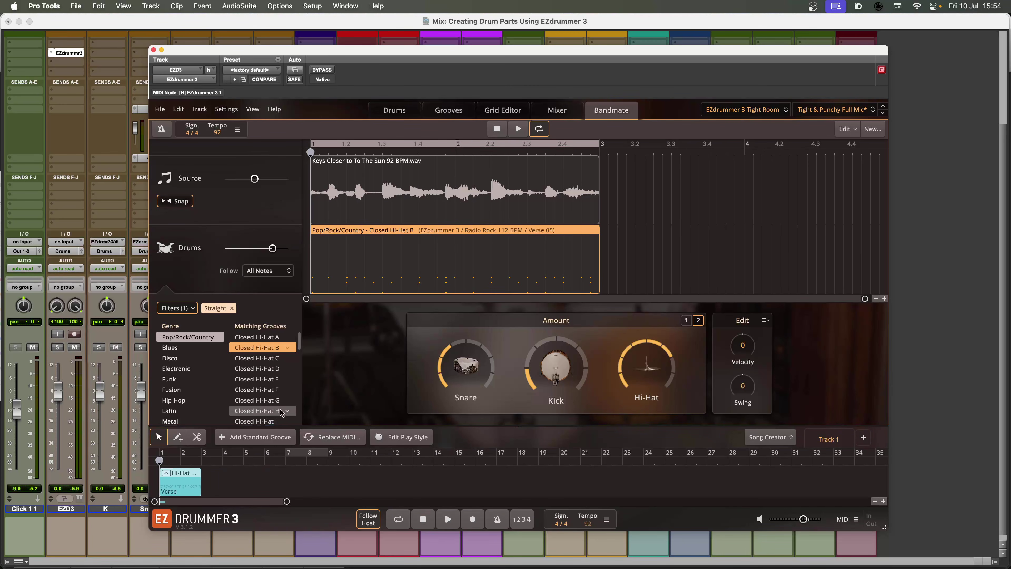
Select all kick, snare and hi-hat notes in the Grid Editor and randomize their velocity and timing by 11
left_click(503, 111)
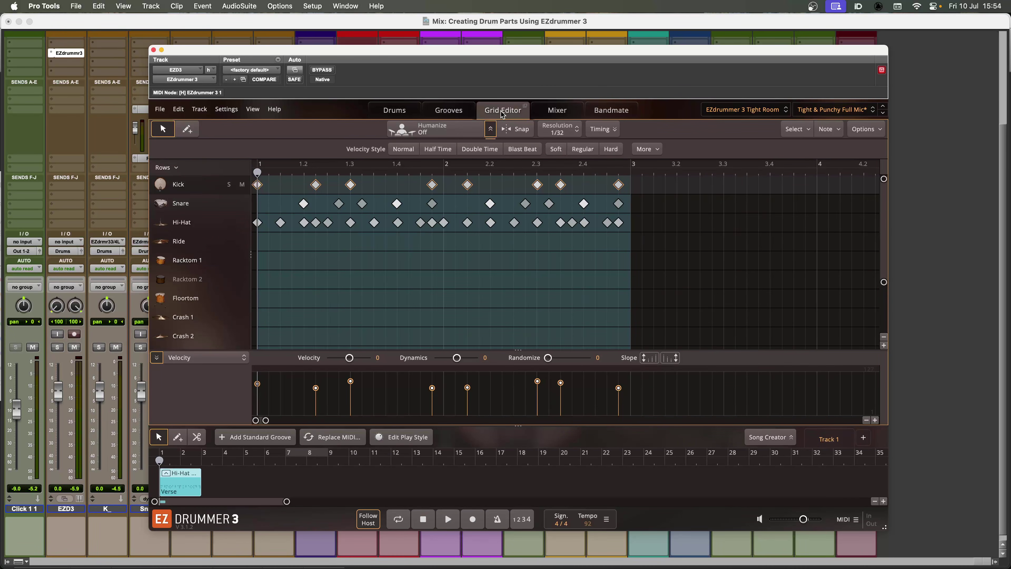
left_click(653, 235)
left_click_drag(556, 223, 256, 199)
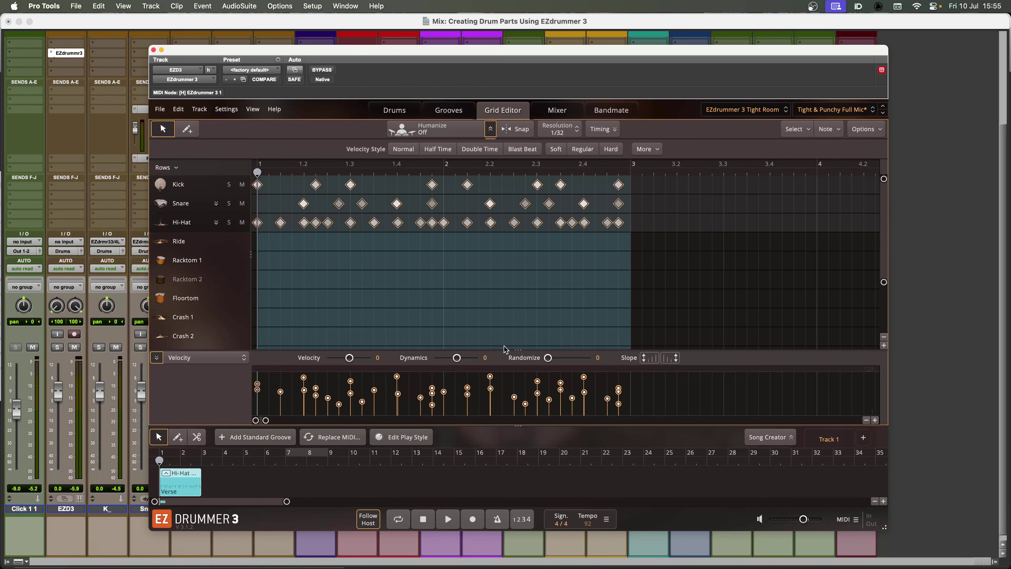
left_click_drag(547, 358, 575, 359)
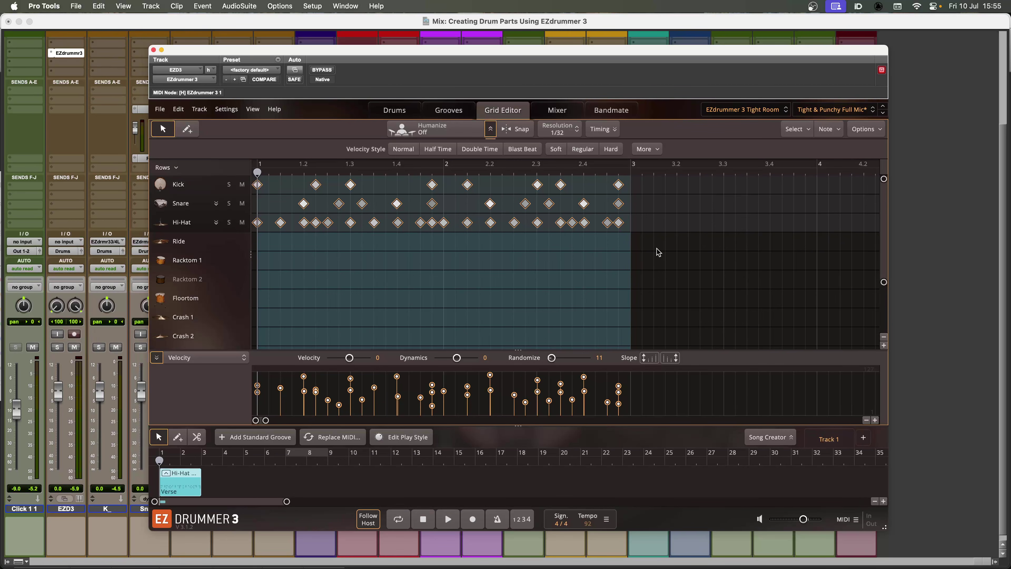
left_click(491, 129)
left_click(602, 129)
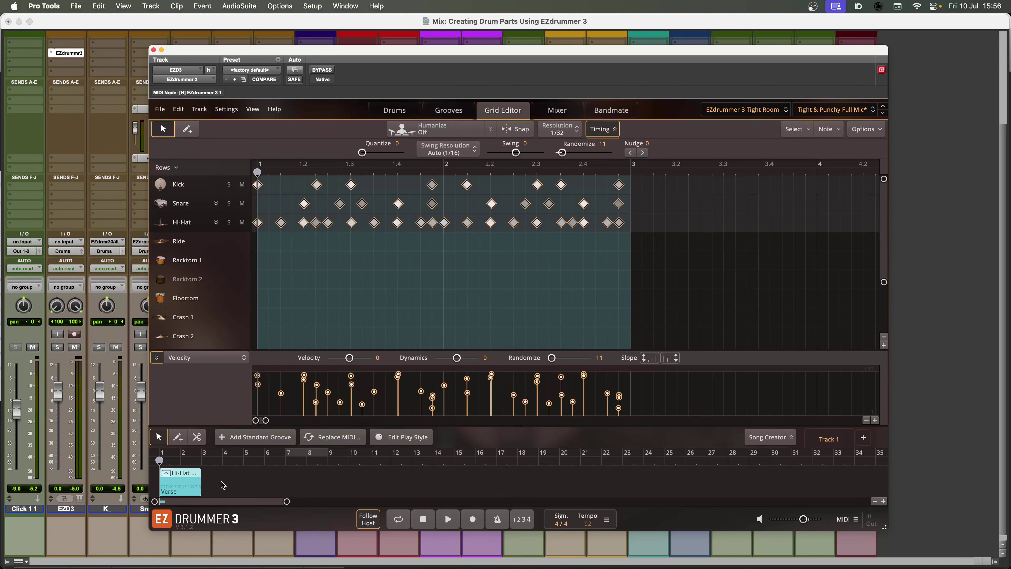
Switch the session from the mixer to the Edit window
left_click_drag(182, 489, 263, 484)
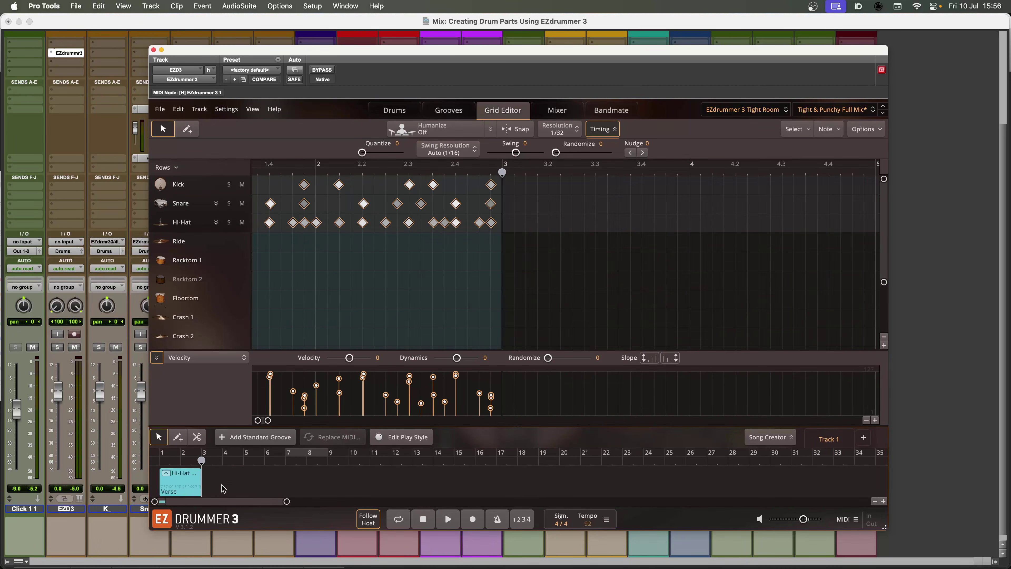
key("super+equal")
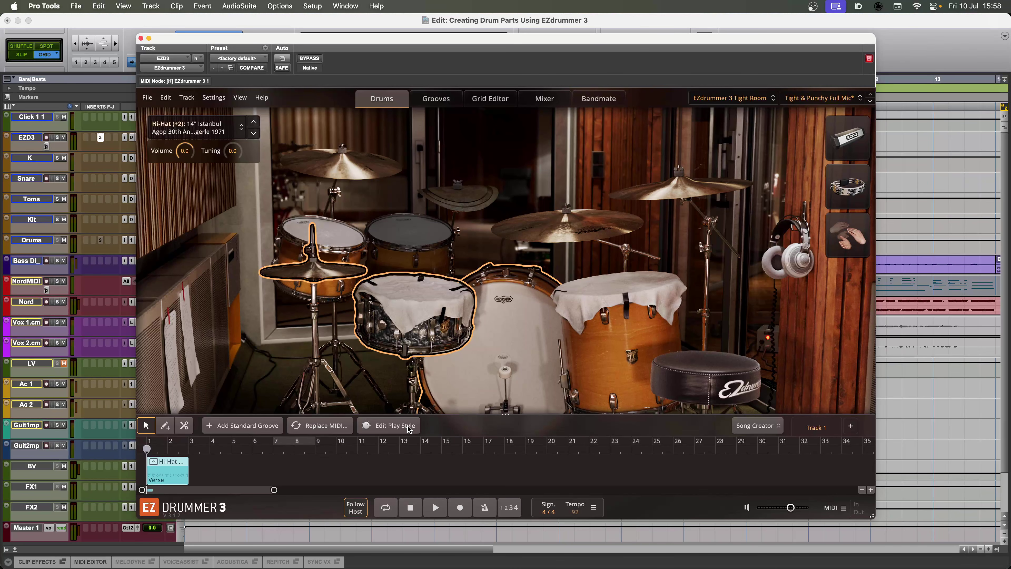
Open Edit Play Style for the verse groove and move its Power Hand from the hi-hat to the ride cymbal
left_click(409, 427)
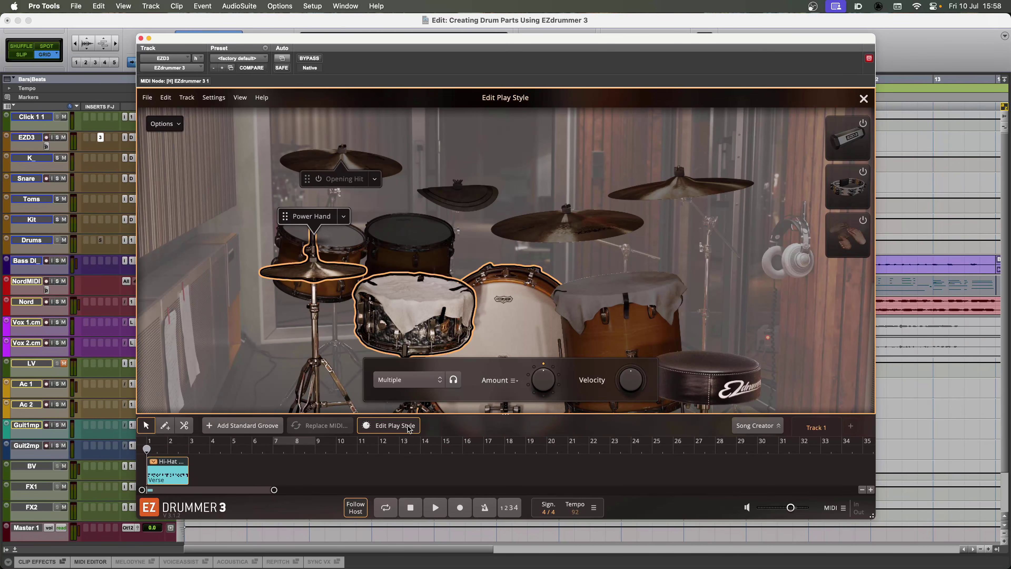
left_click(341, 272)
left_click(448, 430)
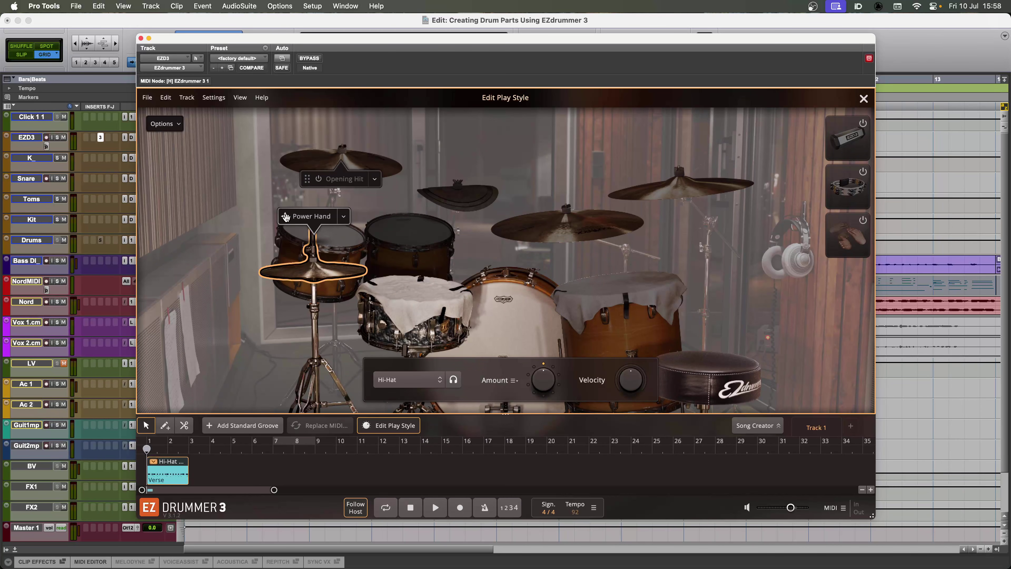
left_click_drag(285, 216, 534, 260)
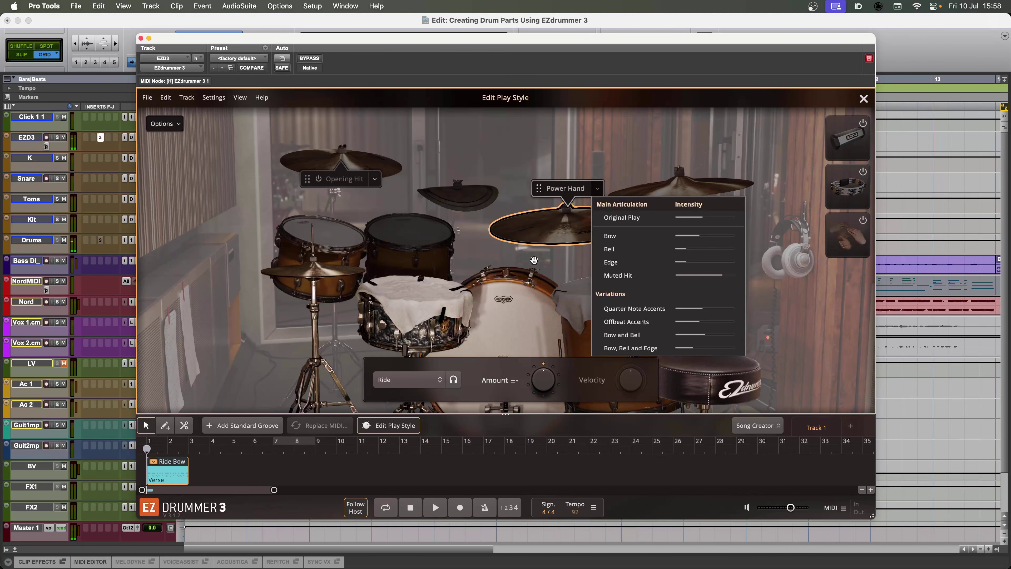
Move the verse groove's Power Hand back to the hi-hat and close Edit Play Style
left_click_drag(538, 188, 305, 272)
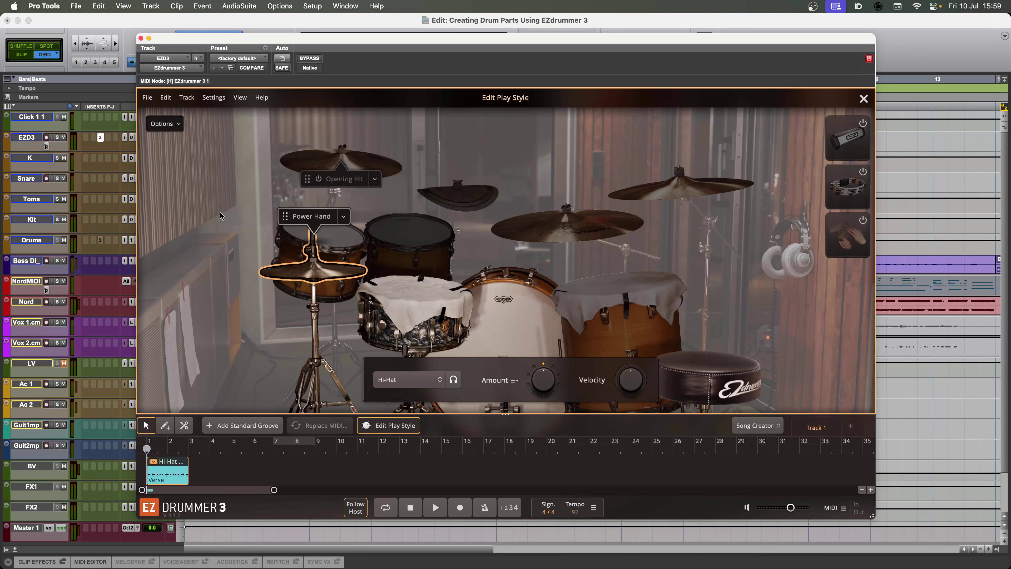
left_click(863, 99)
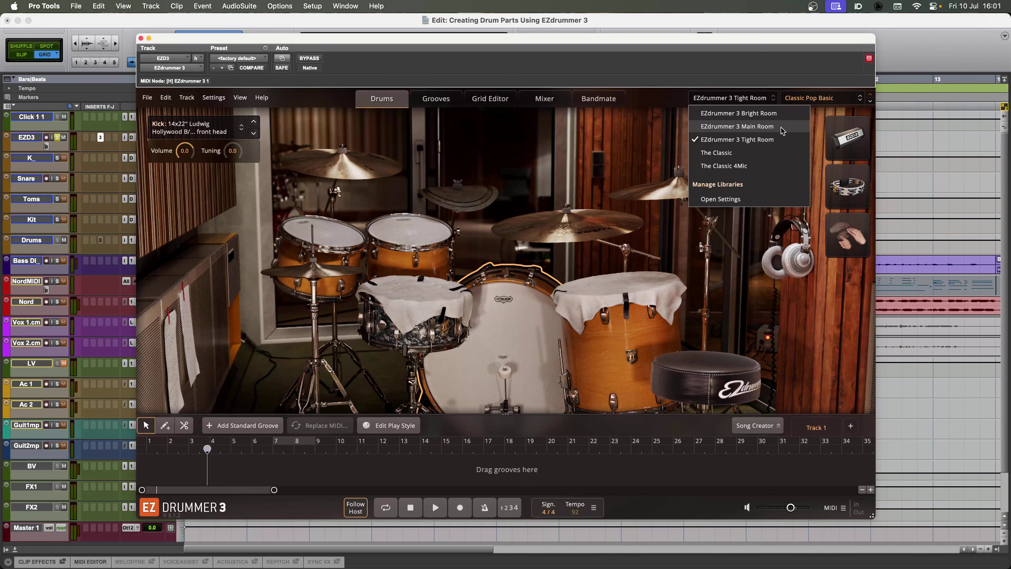
Load the EZdrummer 3 Main Room library with the Studio Kit and audition it with the song
left_click(738, 126)
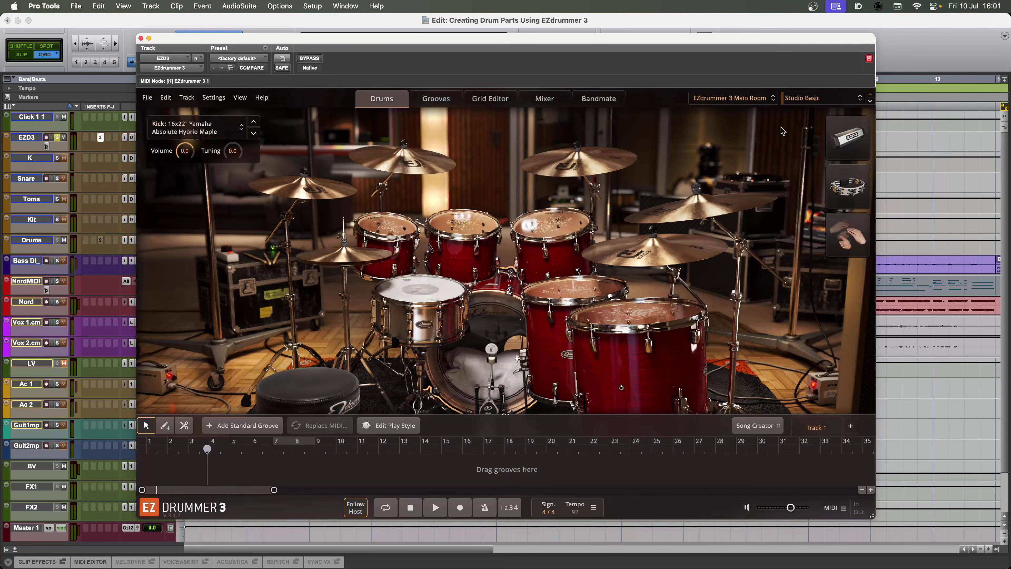
left_click(820, 98)
mouse_move(862, 192)
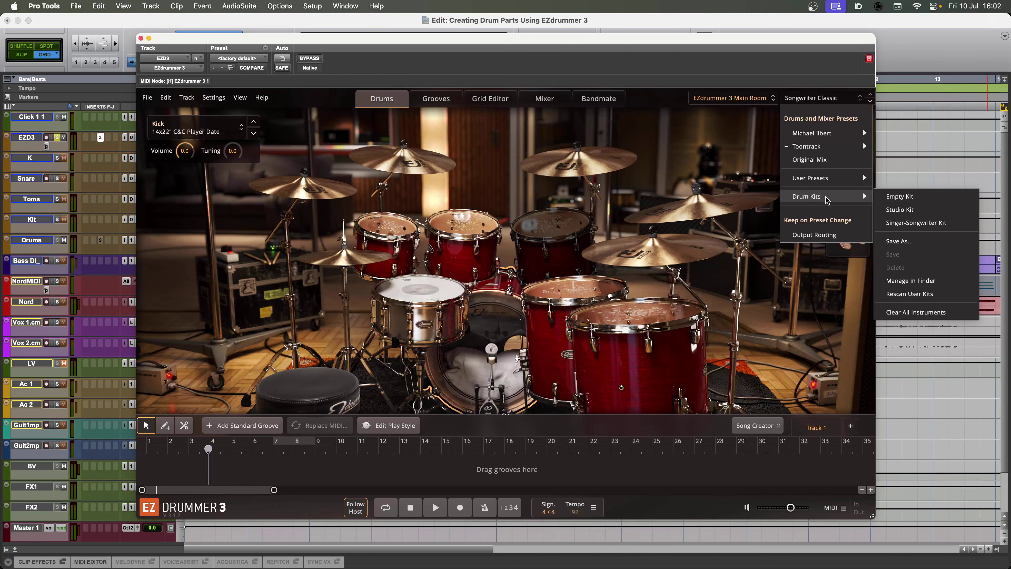
left_click(899, 213)
key("space")
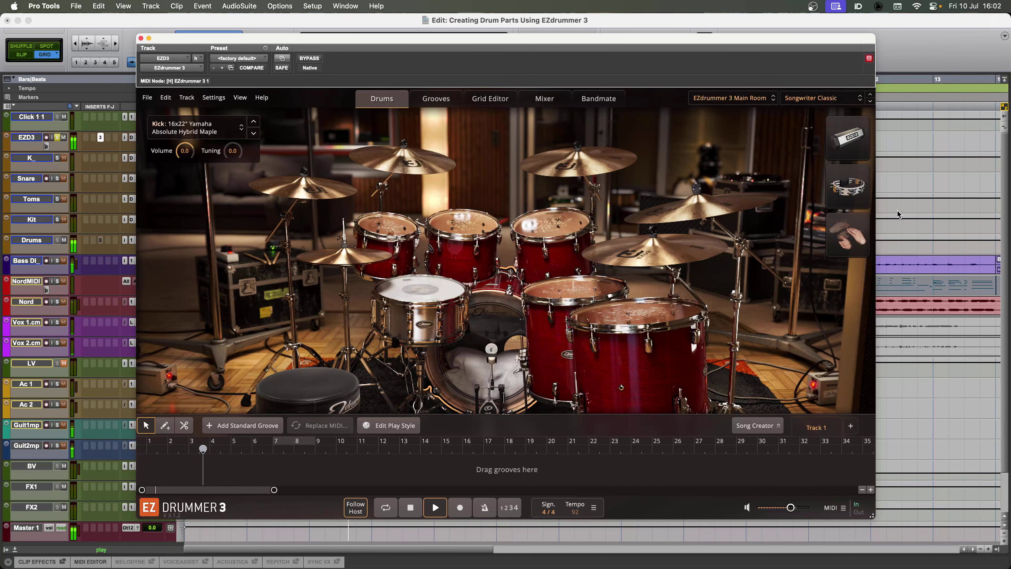
key("space")
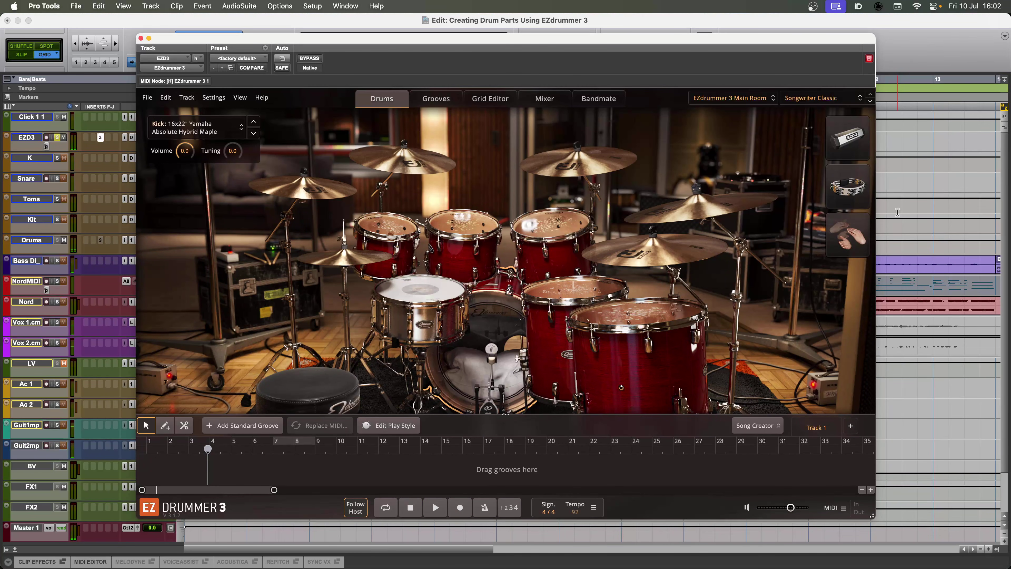
left_click(835, 99)
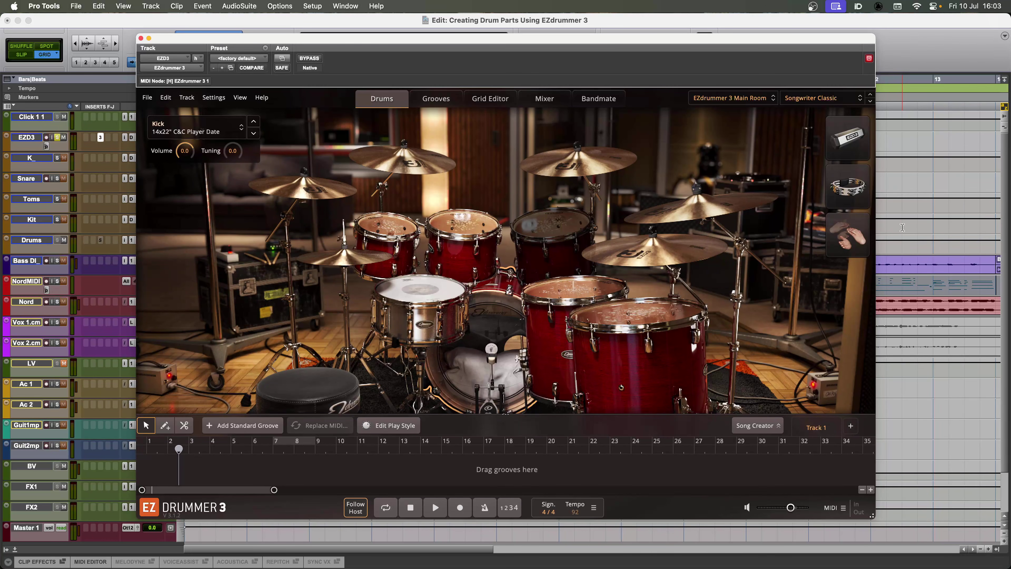
key("space")
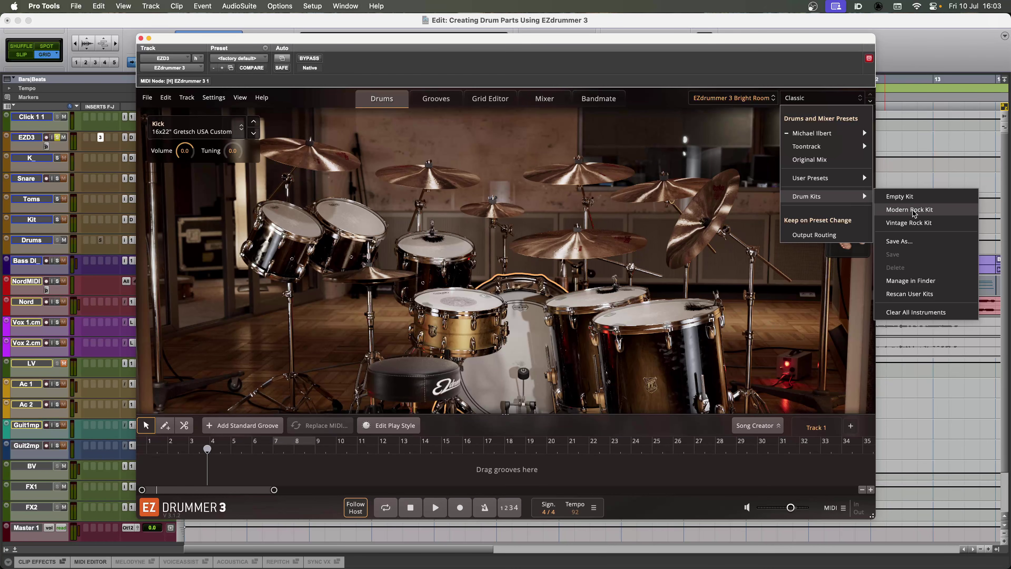
Audition the EZdrummer 3 Bright Room's Modern Rock Kit and Vintage Rock Kit with the song
left_click(914, 210)
key("space")
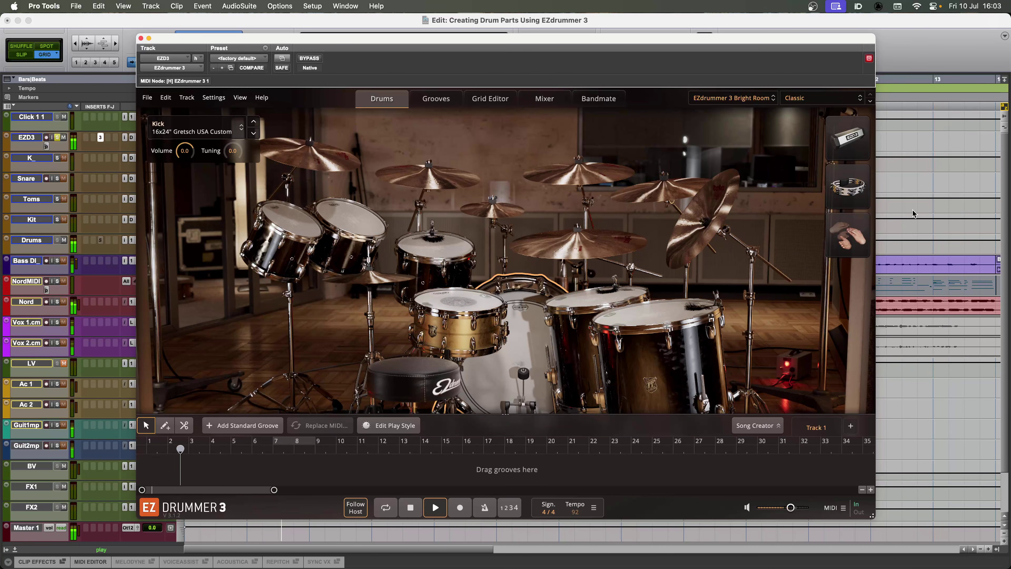
key("space")
key("space")
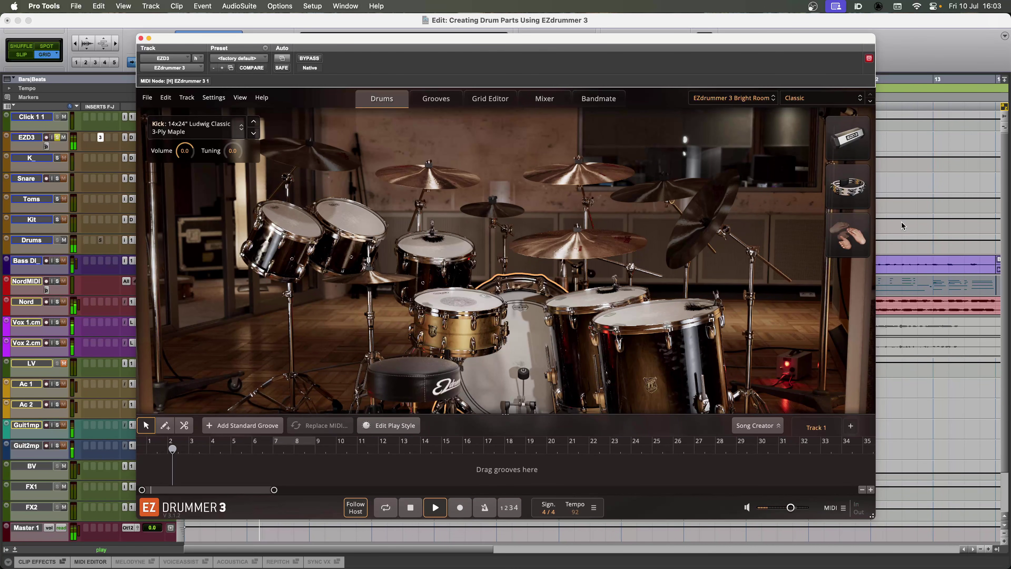
key("space")
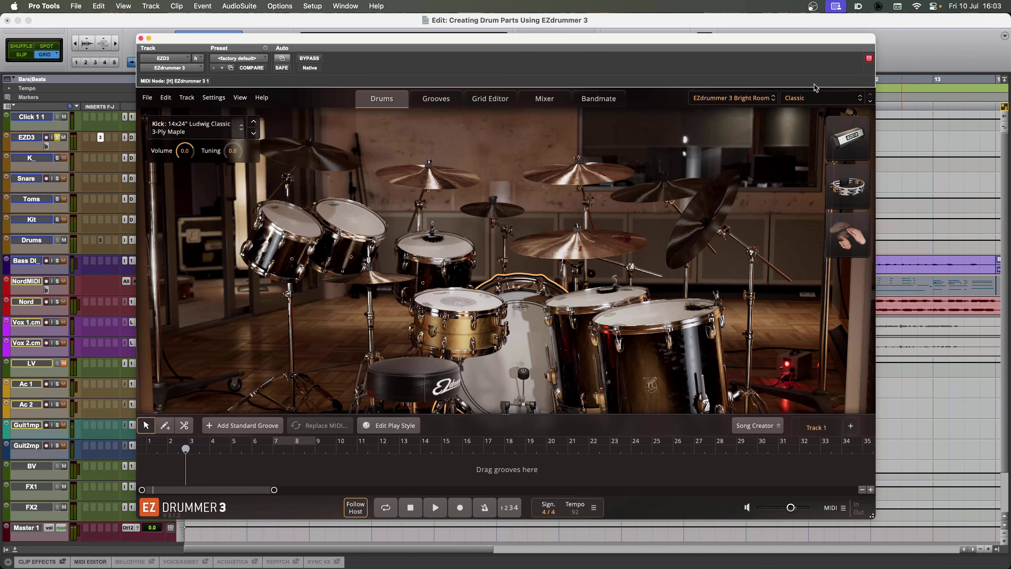
Load the EZdrummer 3 Tight Room library with the Original Mix preset and audition it with the song
left_click(761, 99)
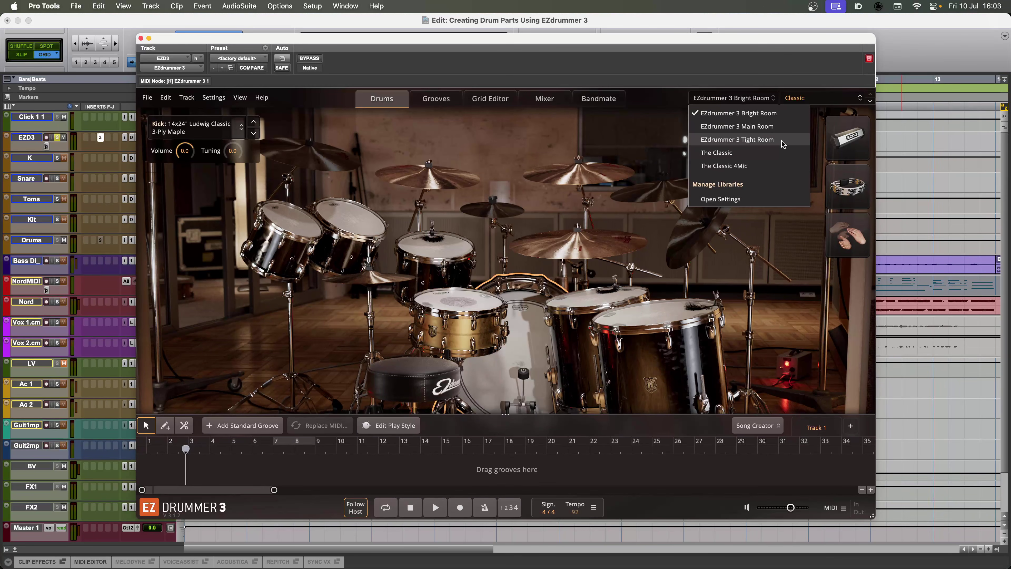
left_click(737, 140)
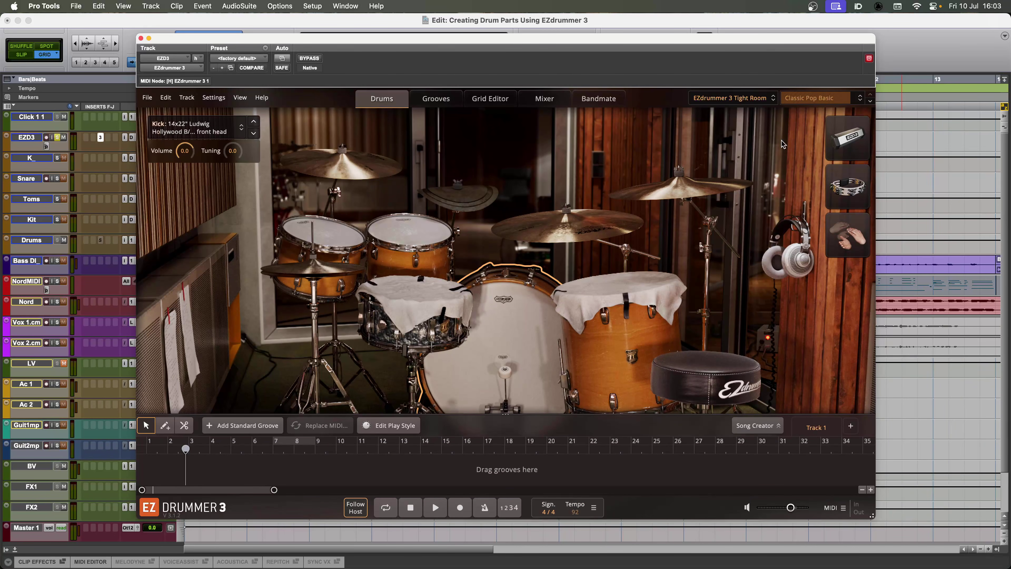
left_click(820, 98)
left_click(834, 163)
key("space")
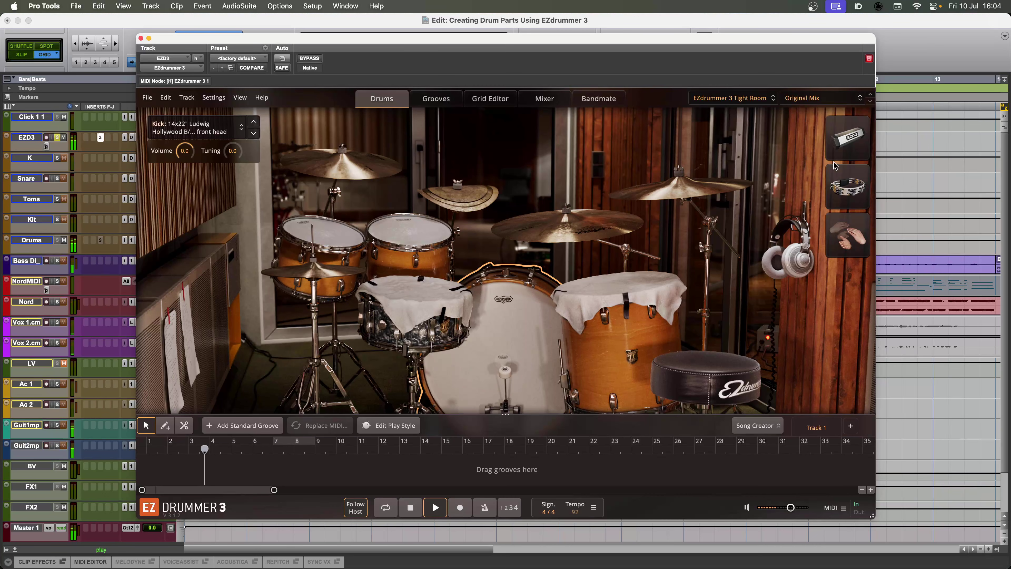
key("space")
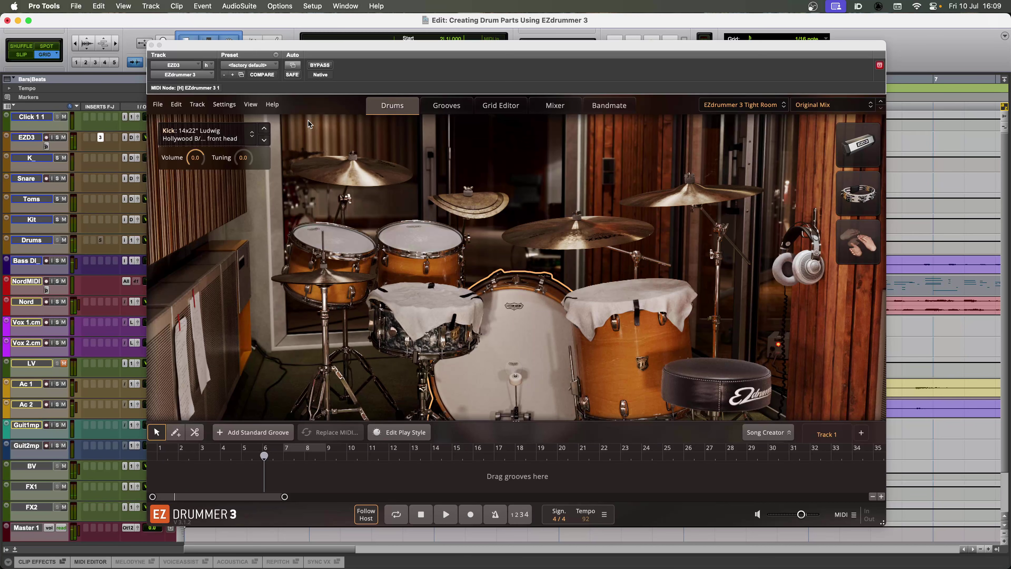
Show the drum mixer and open the output choices for the Kick Sub channel
left_click(556, 105)
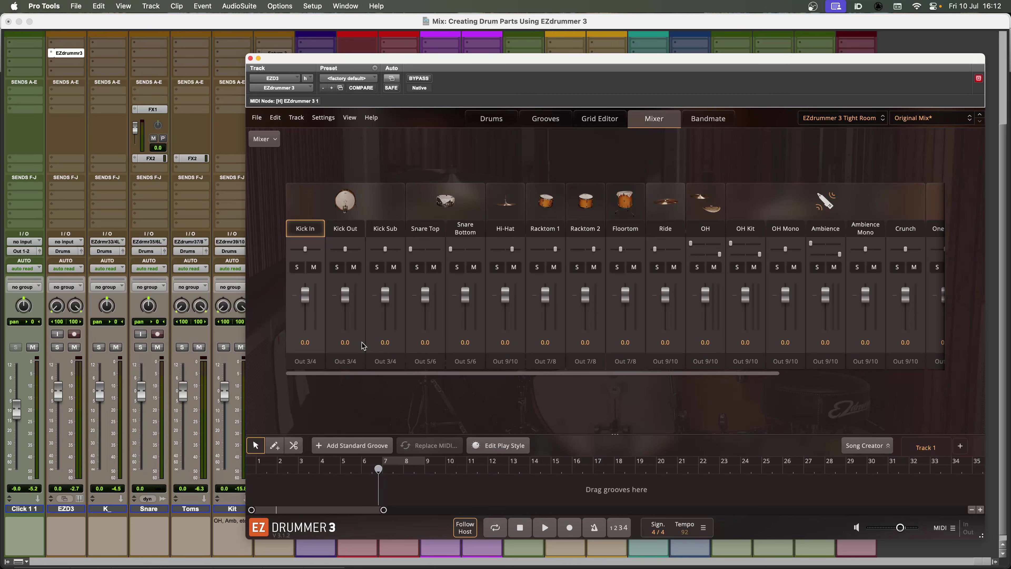
left_click(385, 361)
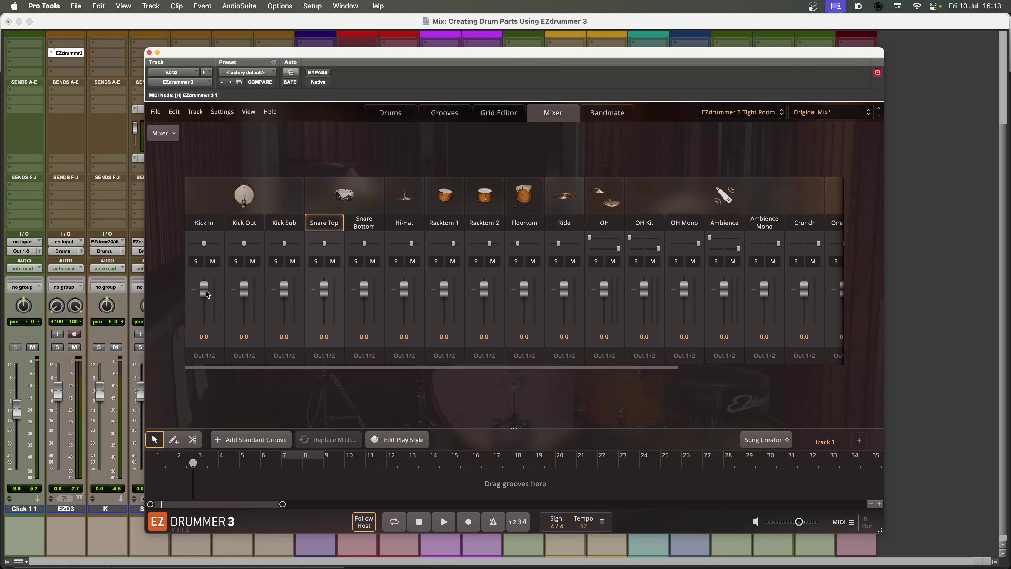
left_click_drag(204, 289, 248, 291)
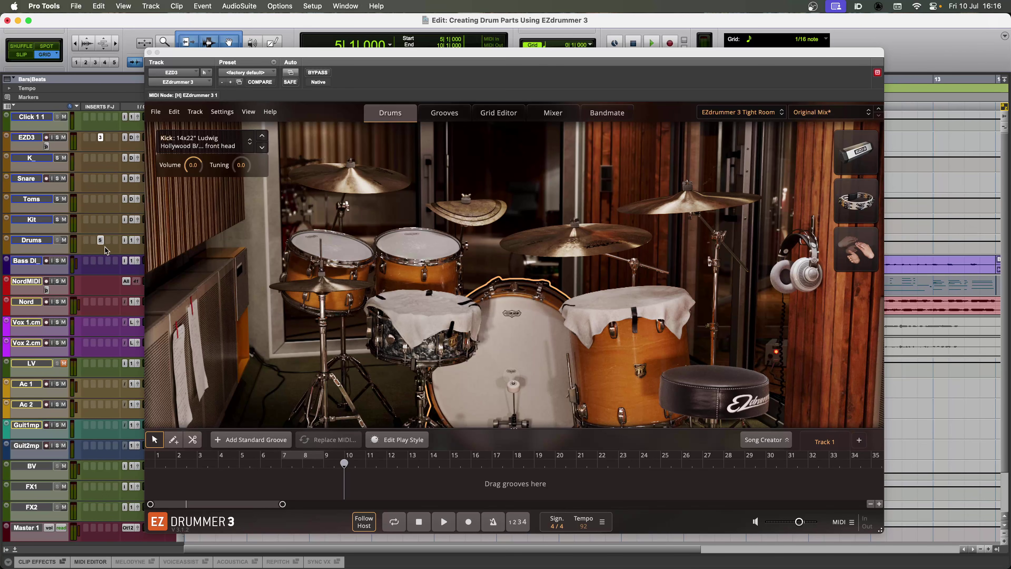
Play the song from bar 5 to hear the drums in the mix, and stop playback
key("space")
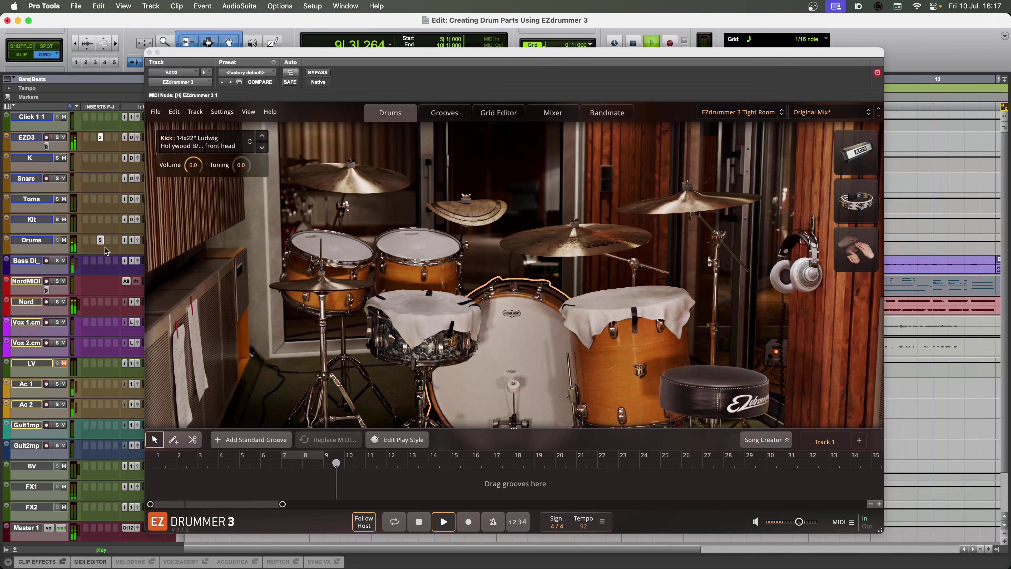
key("space")
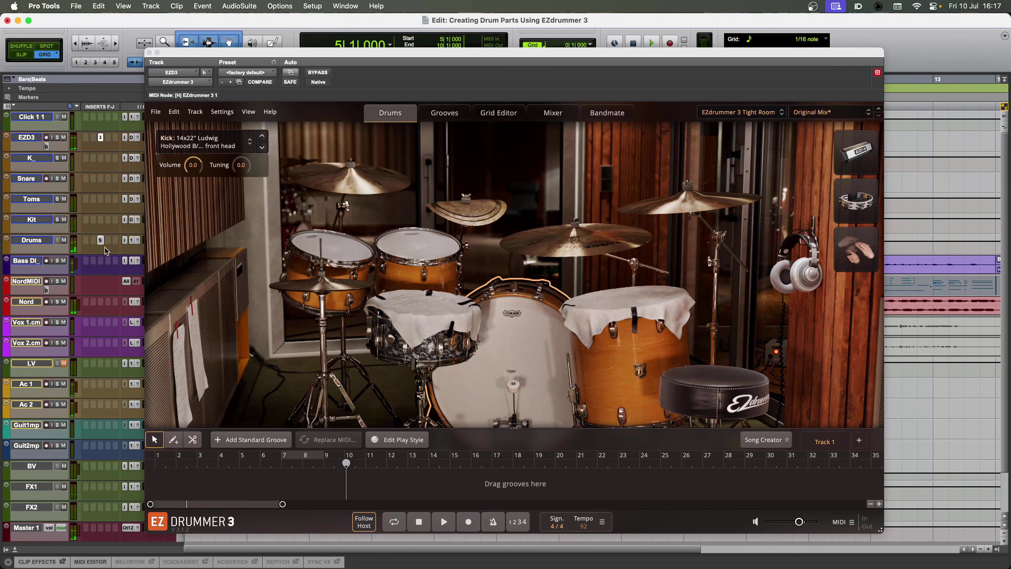